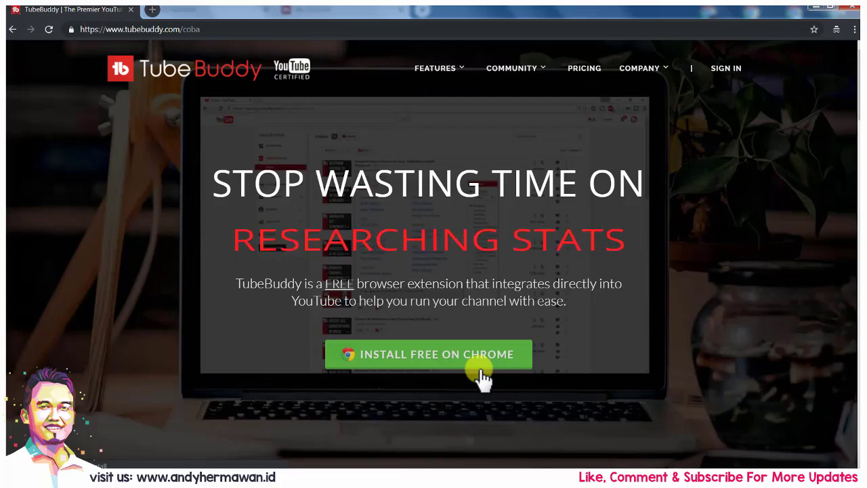
Step: Check the Pro, Star and Legend plan prices on TubeBuddy's pricing page, then go back
click(593, 71)
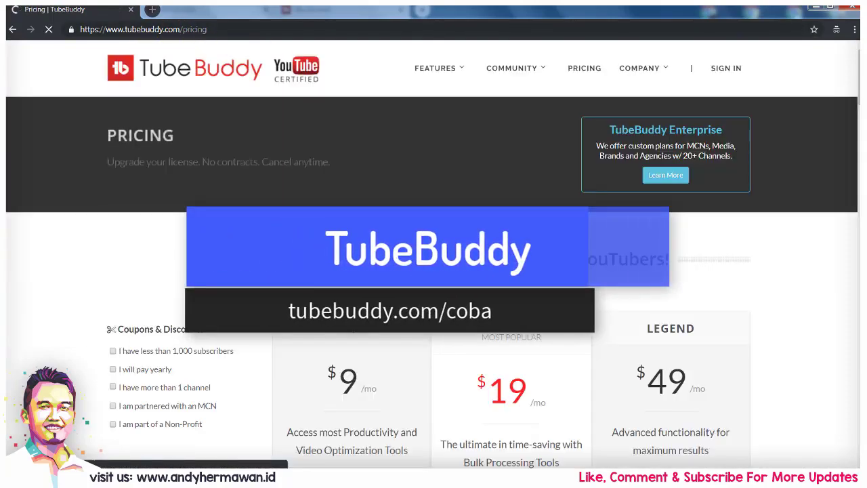
scroll(400, 194, down, 3)
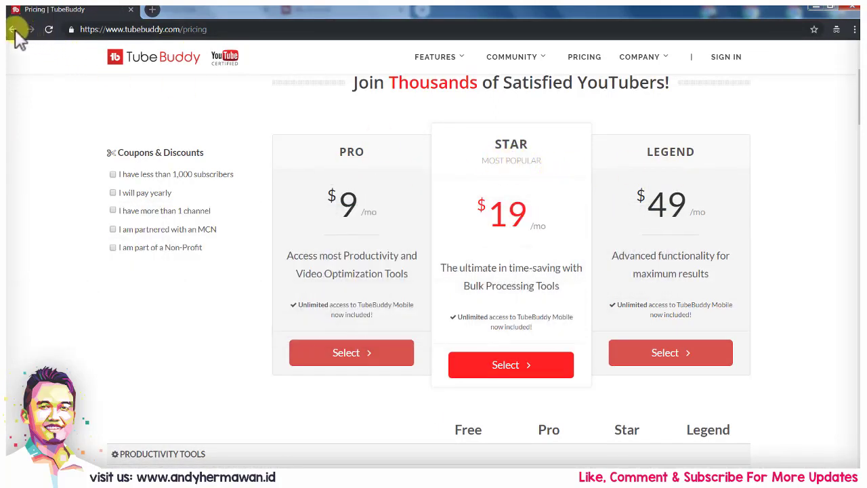
click(14, 29)
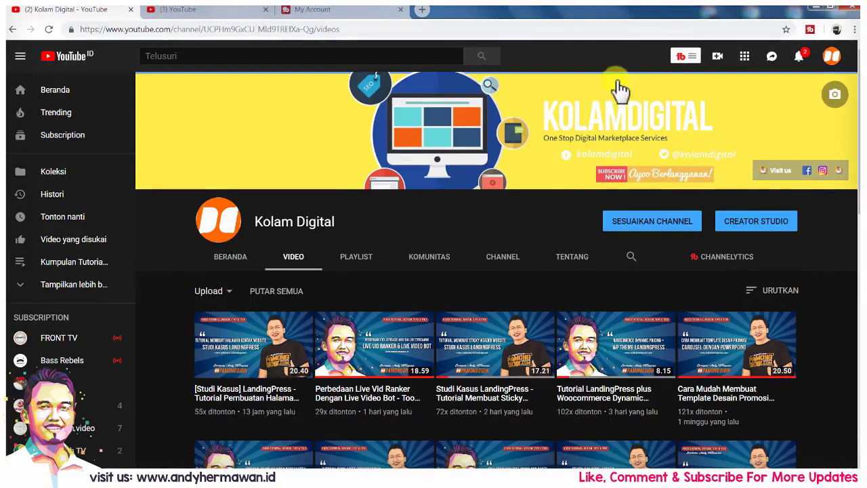
Step: Open the TubeBuddy dashboard from the YouTube top bar to list its popular tools
click(694, 59)
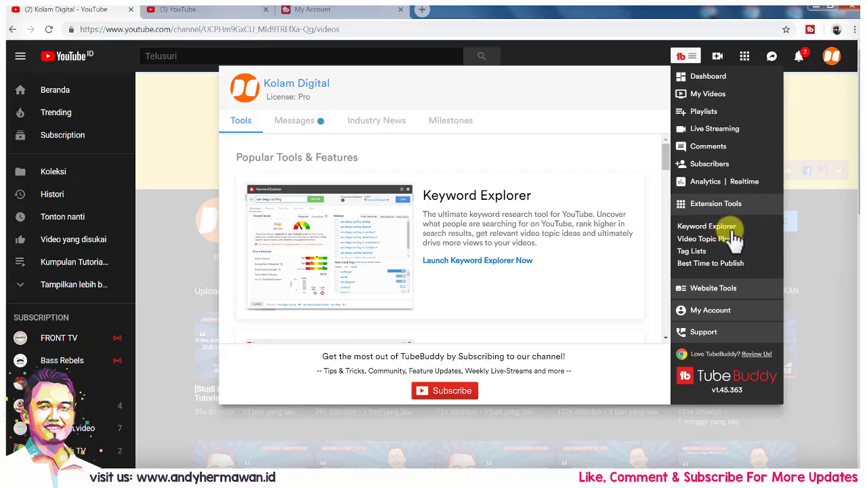
Step: Explore the keyword 'levidio' in Keyword Explorer: Fair 37/100 with 5.68K videos
click(735, 230)
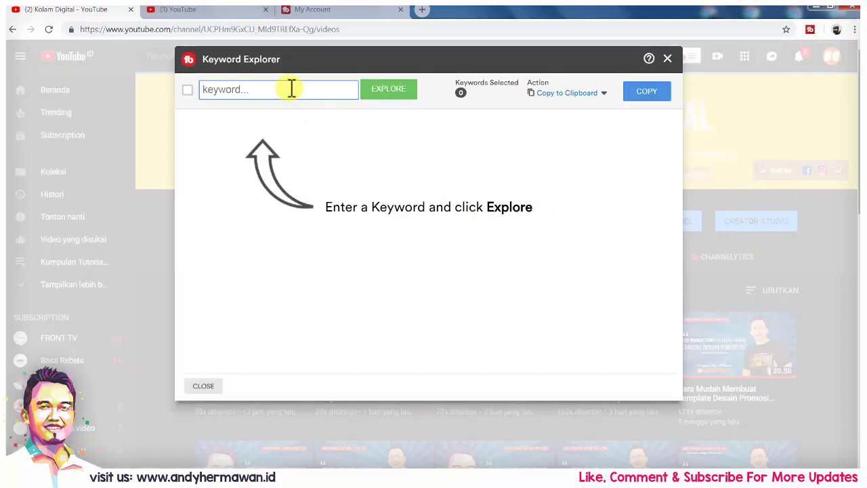
click(292, 89)
text(levidio)
click(378, 94)
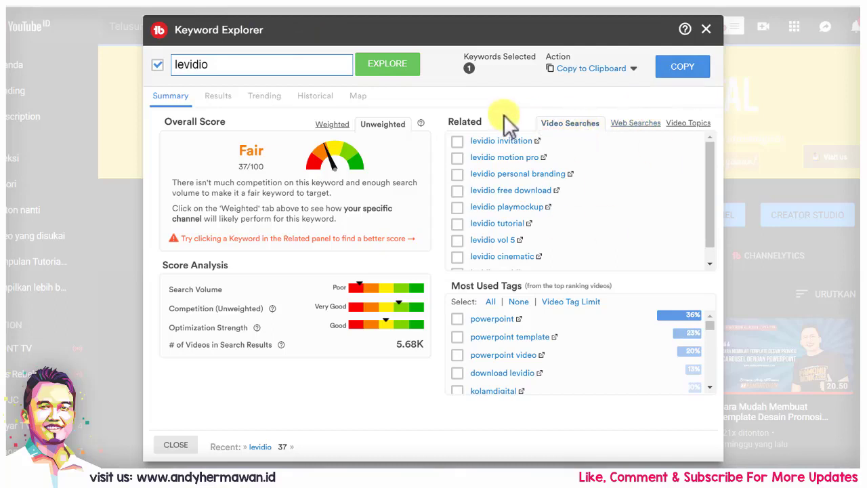
Step: Compare levidio's unweighted Fair 37/100 and weighted Good 48/100 scores, ending on weighted
click(344, 126)
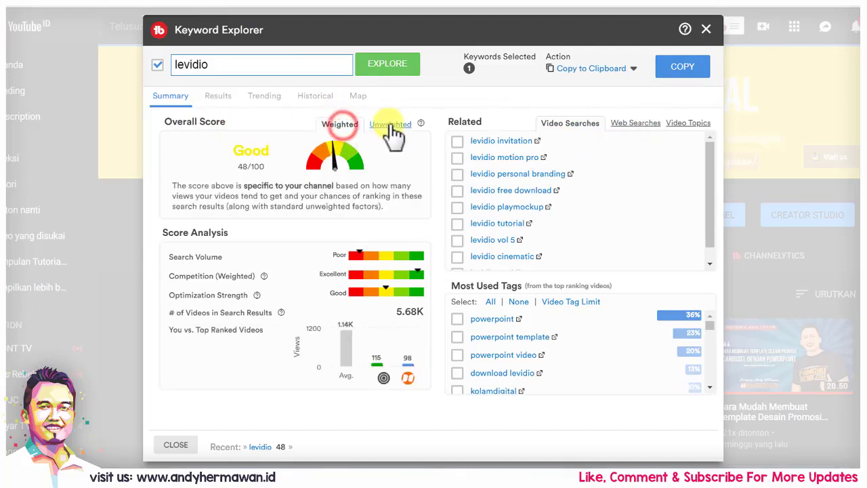
click(388, 125)
click(339, 126)
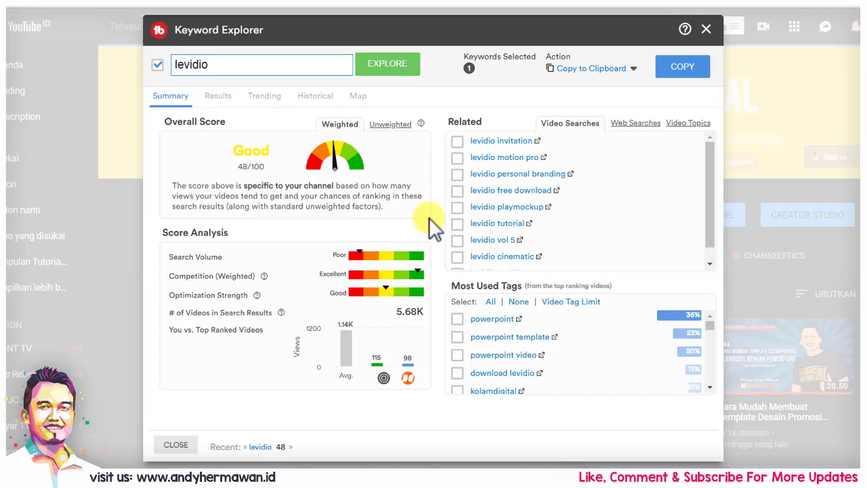
click(391, 125)
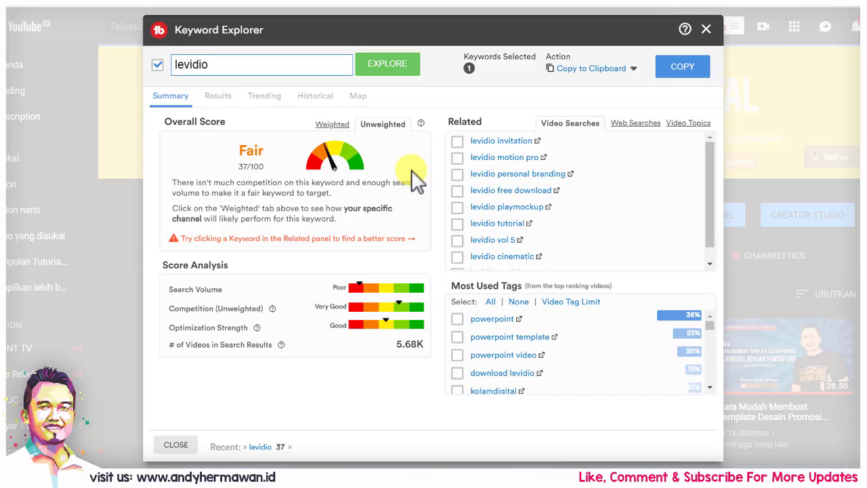
click(340, 124)
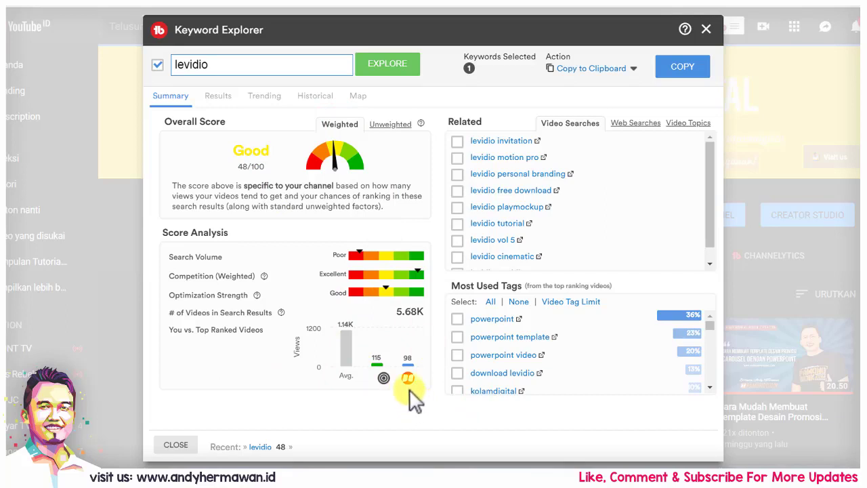
Step: Show levidio's search Results: the channel owns 6 of 30 top results, 45 exact matches
mouse_move(408, 378)
click(217, 96)
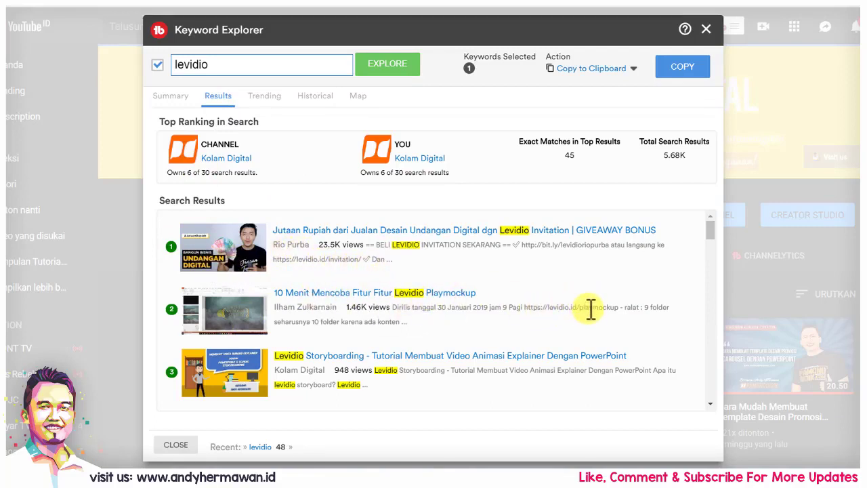
scroll(590, 308, down, 1)
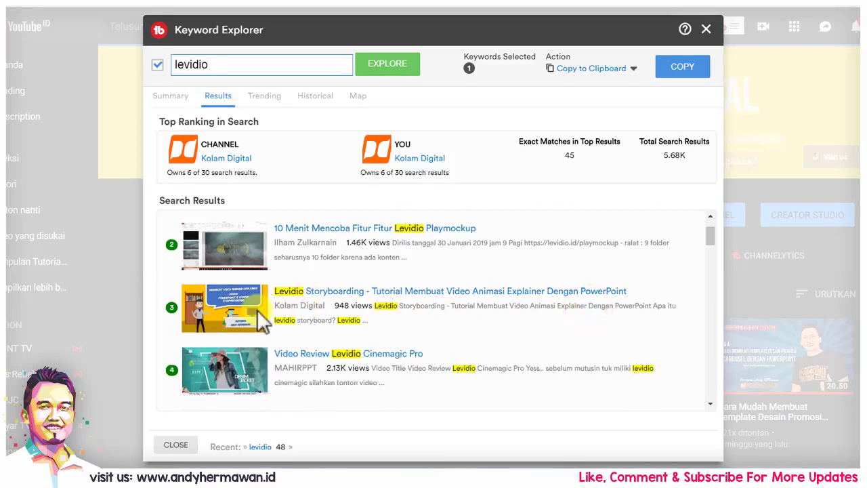
scroll(343, 325, down, 1)
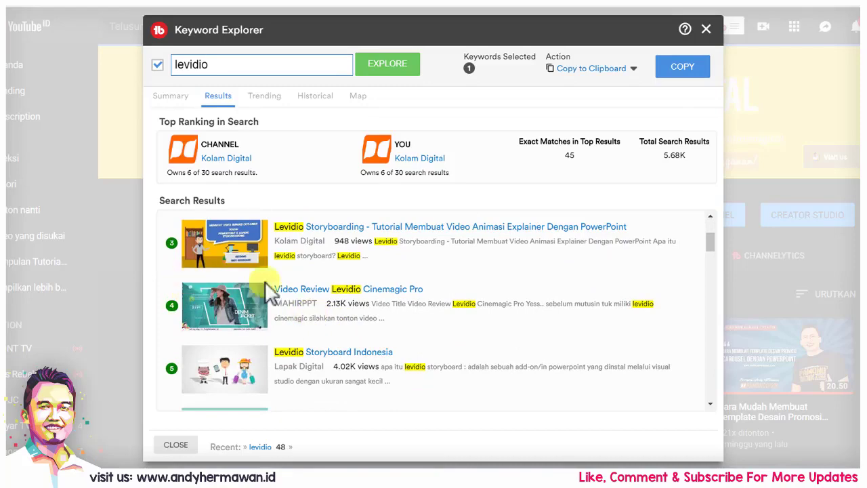
scroll(426, 311, down, 1)
scroll(381, 303, down, 1)
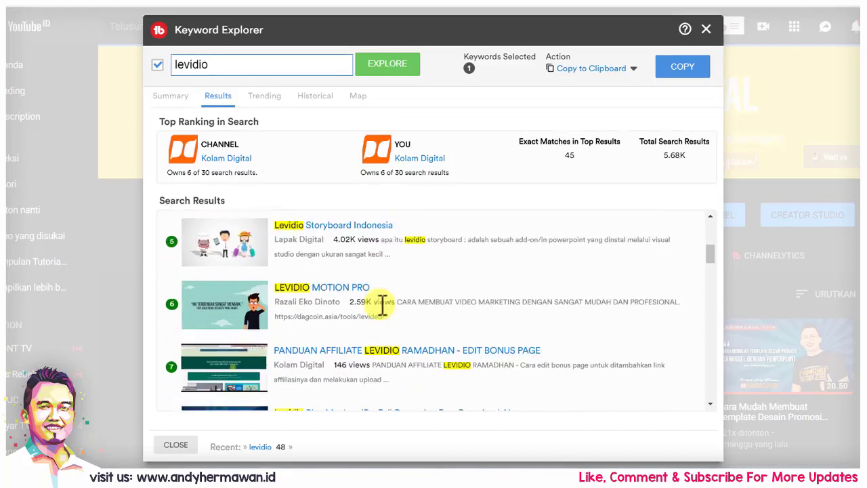
scroll(420, 315, down, 1)
scroll(498, 301, down, 2)
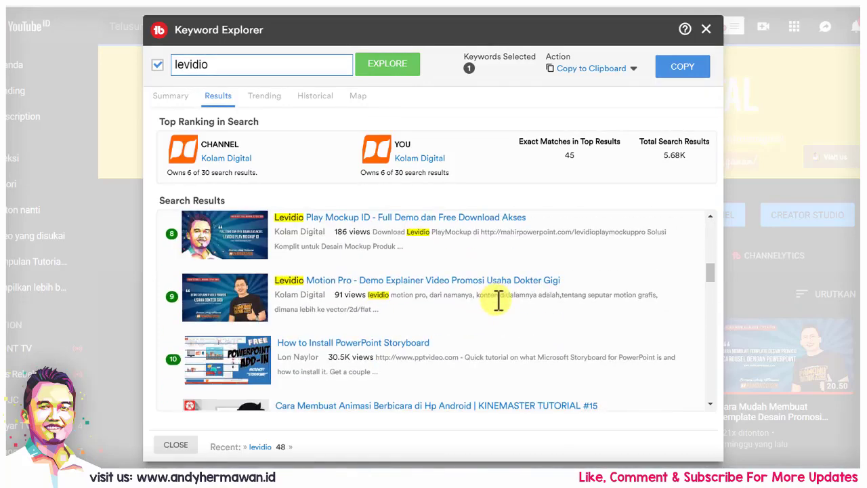
scroll(426, 292, up, 5)
scroll(430, 282, up, 2)
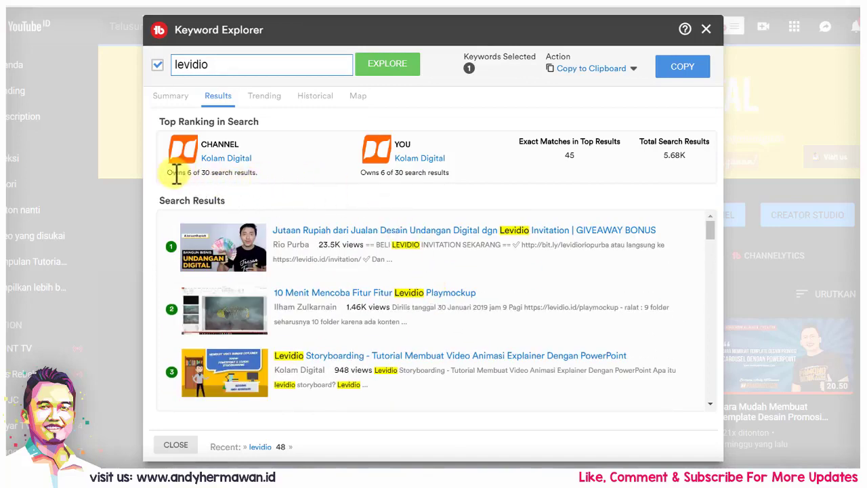
drag(167, 173, 256, 173)
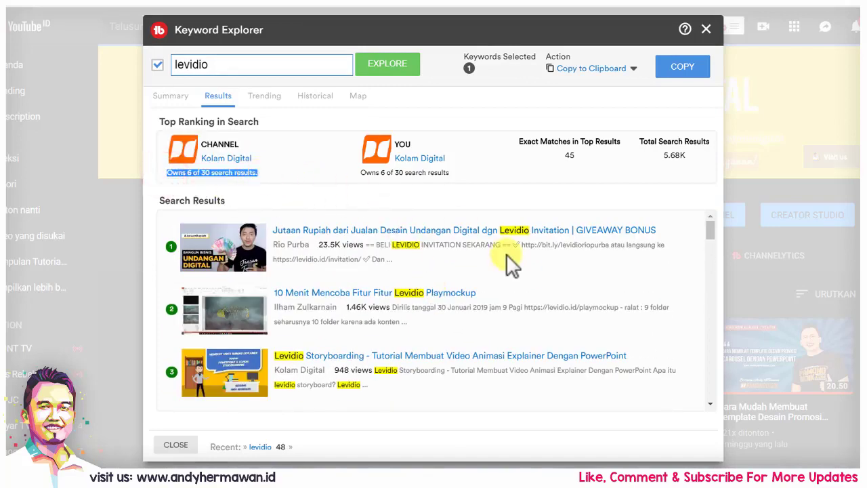
click(439, 174)
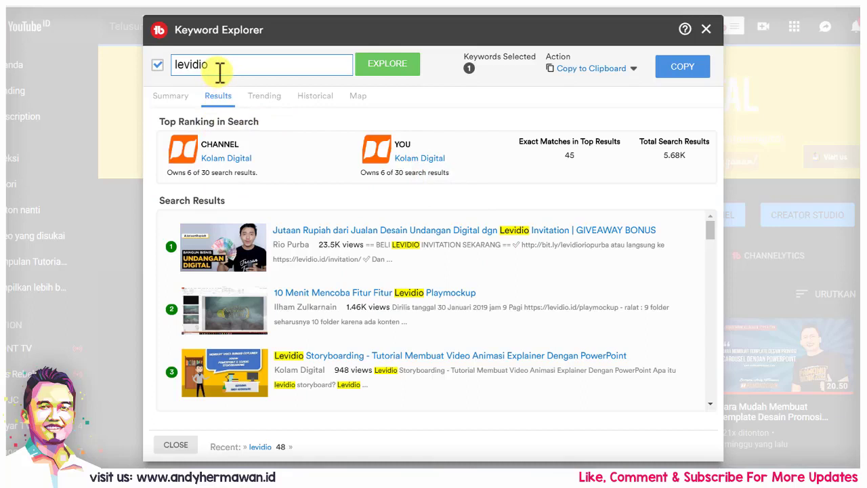
Step: View levidio's Trending, Historical and Map data, then return to the Summary
click(270, 98)
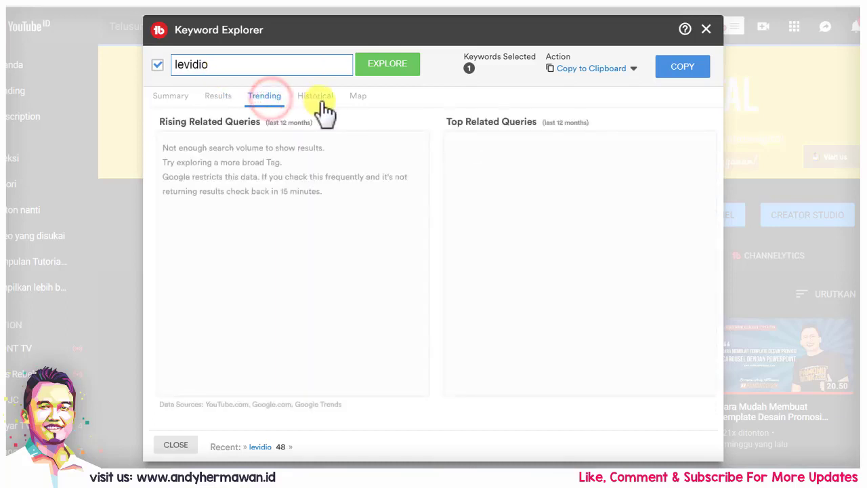
click(319, 100)
click(359, 100)
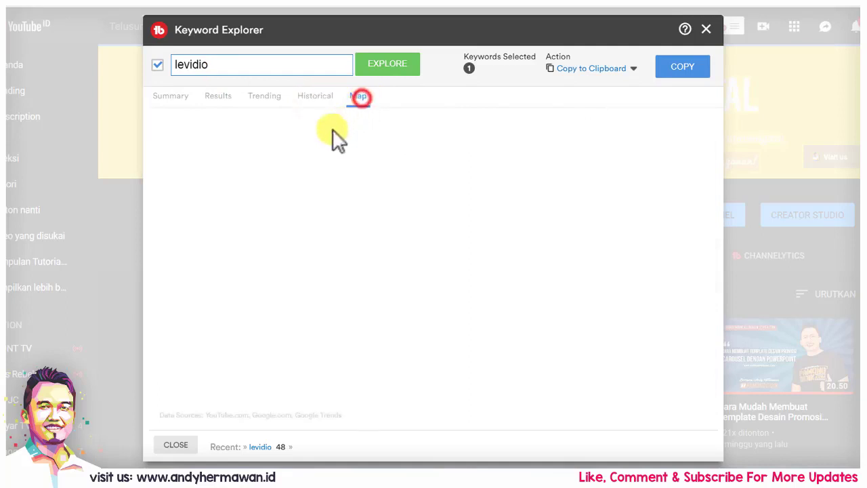
click(173, 97)
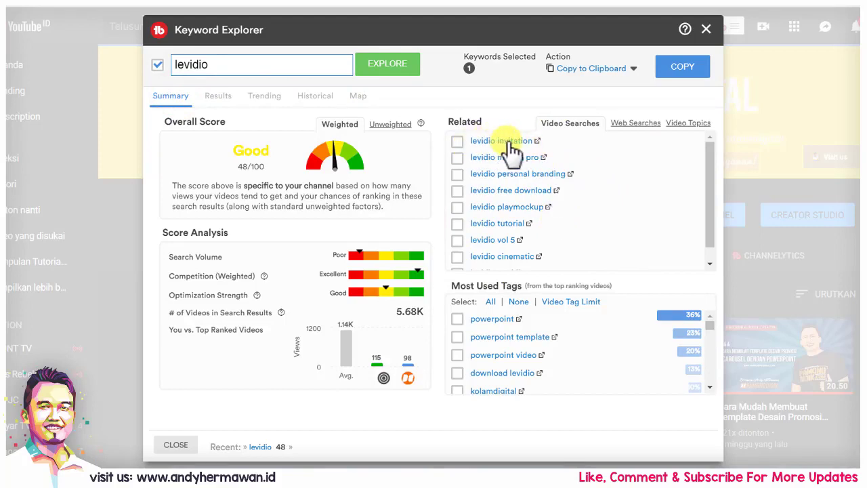
click(636, 126)
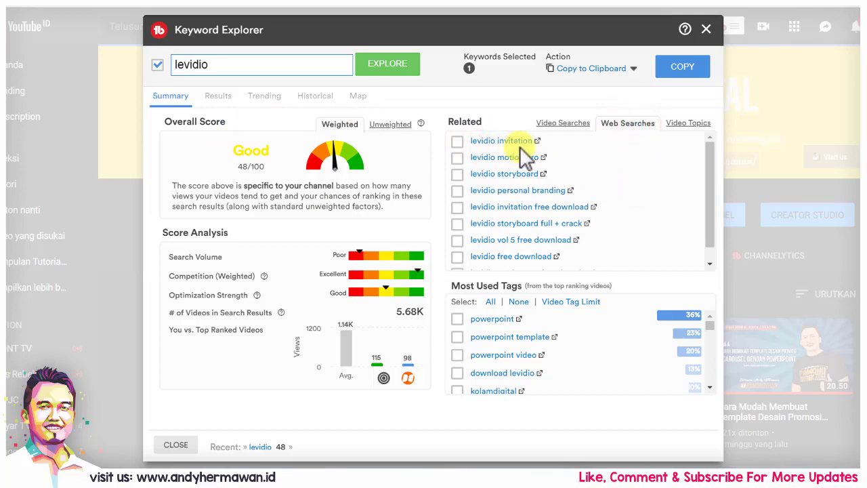
click(692, 123)
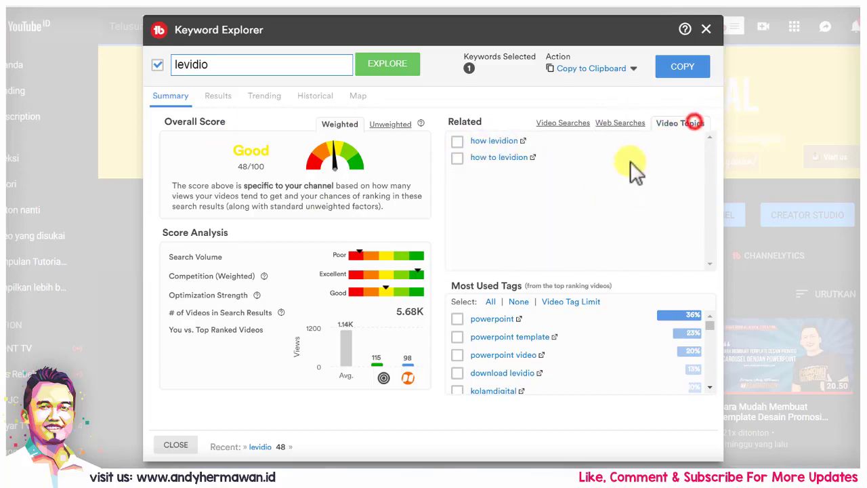
click(583, 120)
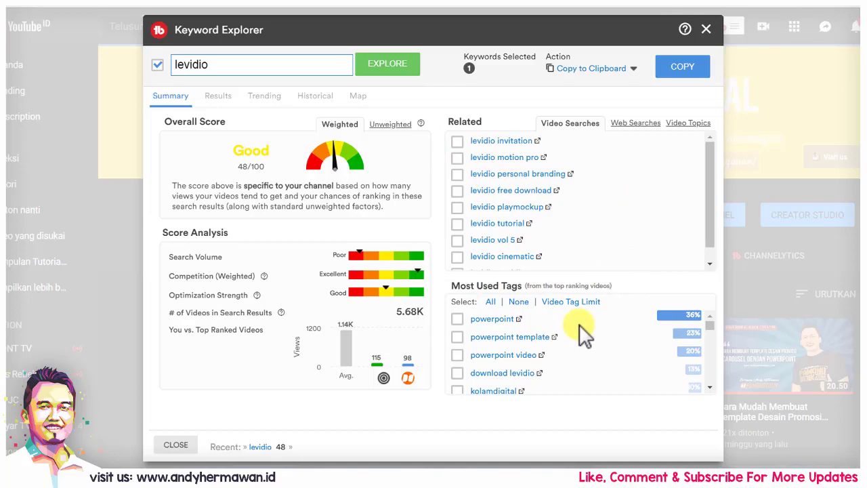
scroll(580, 325, down, 3)
scroll(501, 379, up, 2)
scroll(494, 359, down, 2)
scroll(510, 359, up, 3)
scroll(542, 363, down, 1)
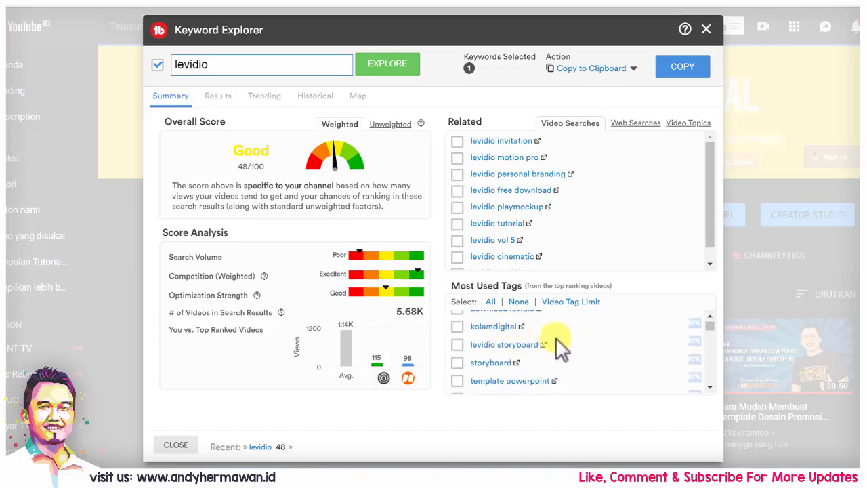
scroll(542, 359, down, 1)
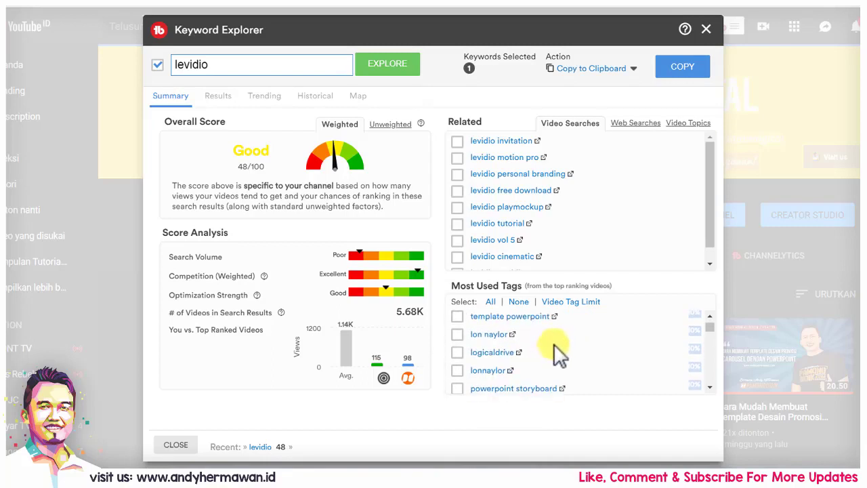
scroll(555, 348, down, 1)
scroll(556, 348, down, 1)
scroll(559, 351, down, 1)
scroll(556, 346, down, 1)
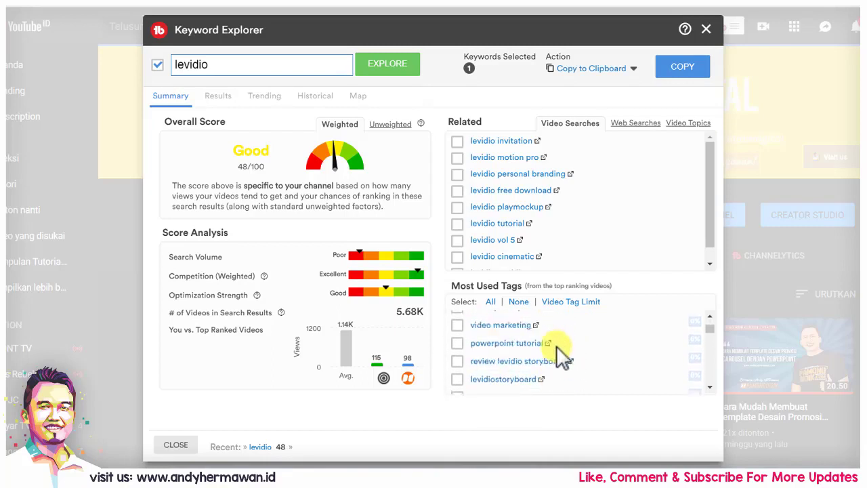
scroll(556, 346, up, 2)
scroll(557, 345, up, 2)
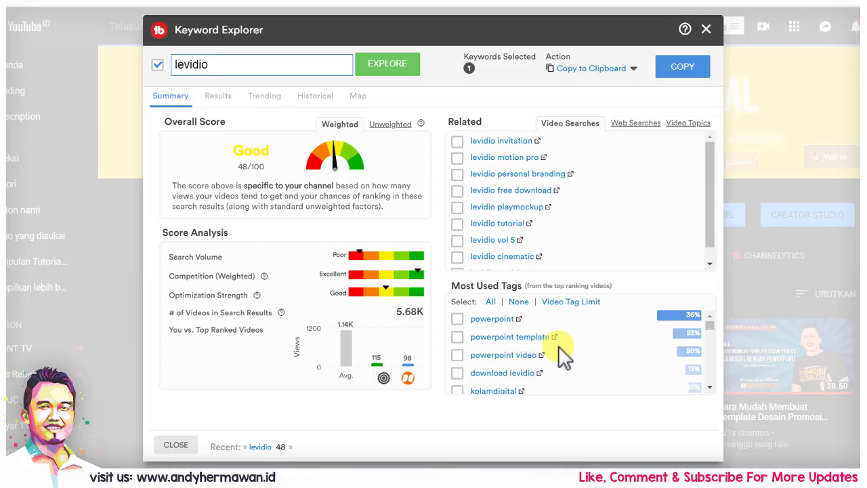
Step: Open the newest LandingPress contact-page video in a new tab and reload it
click(706, 30)
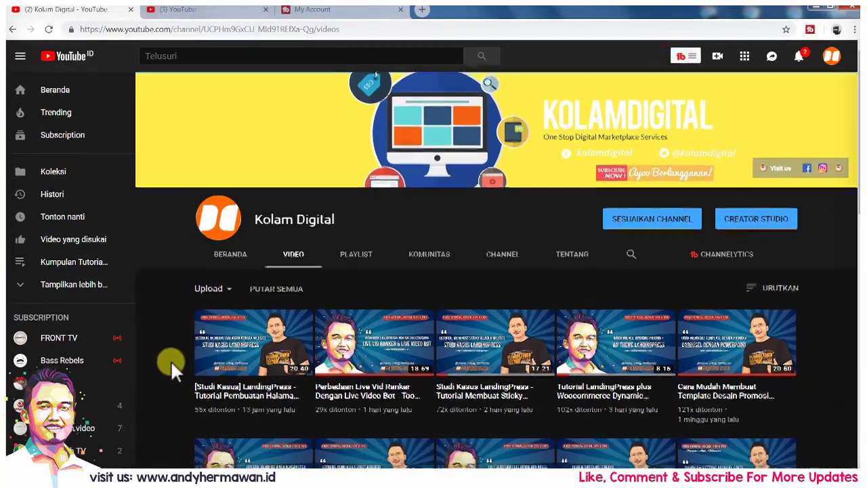
scroll(171, 360, down, 1)
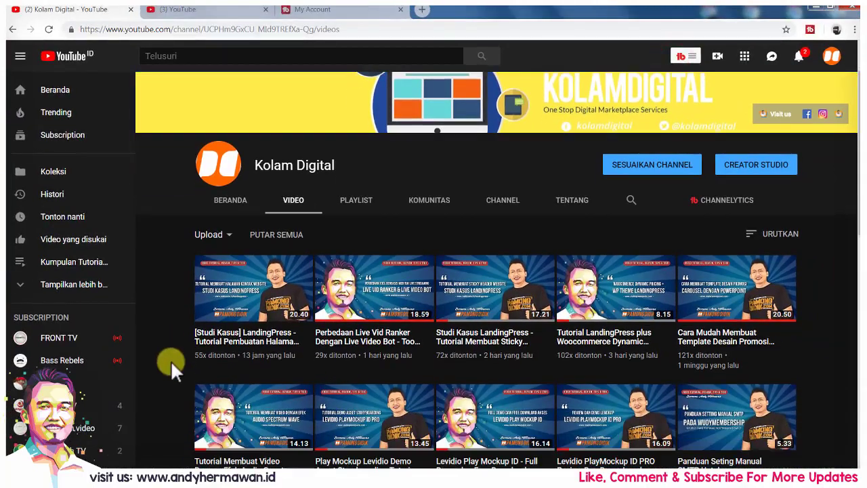
right_click(245, 342)
click(283, 347)
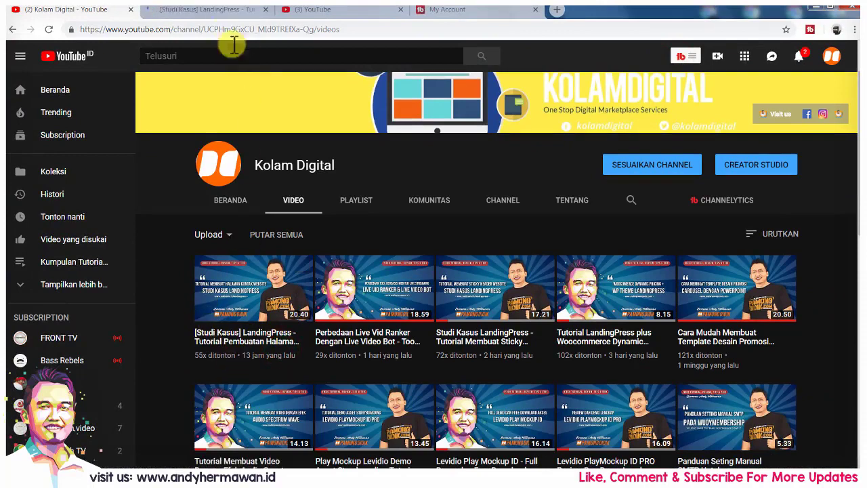
click(214, 11)
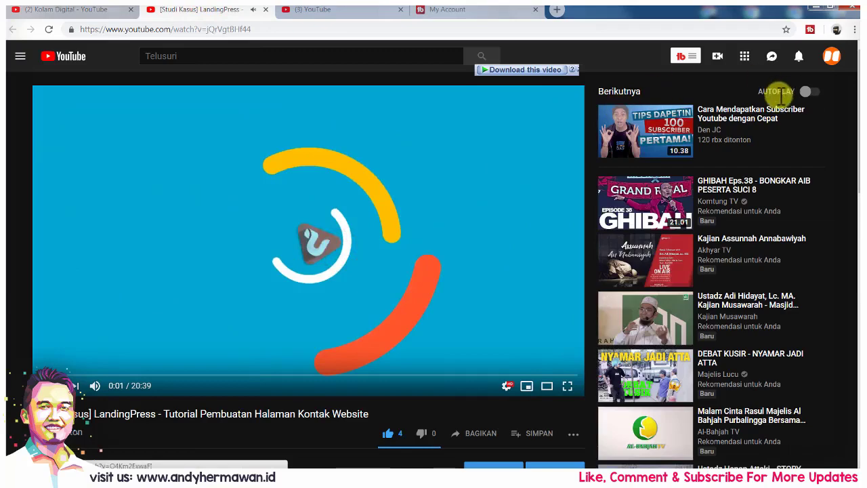
click(50, 29)
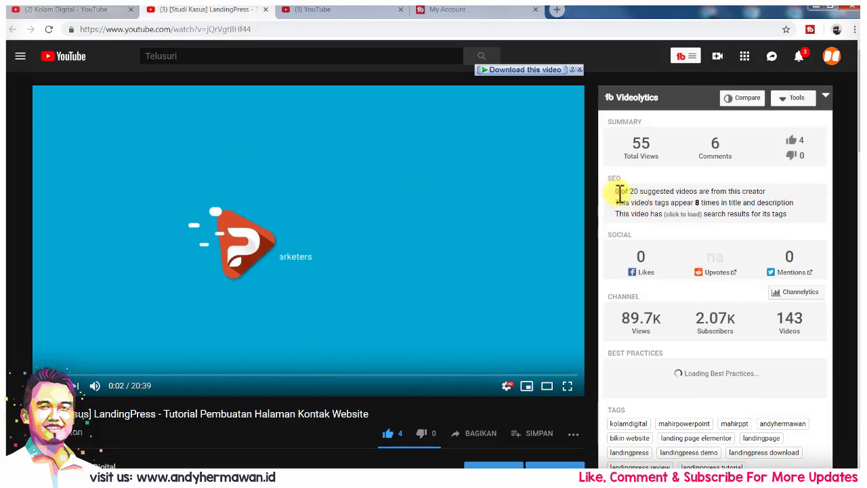
Step: Highlight the suggested-videos count while reviewing the video's Videolytics SEO stats, then clear it
click(615, 191)
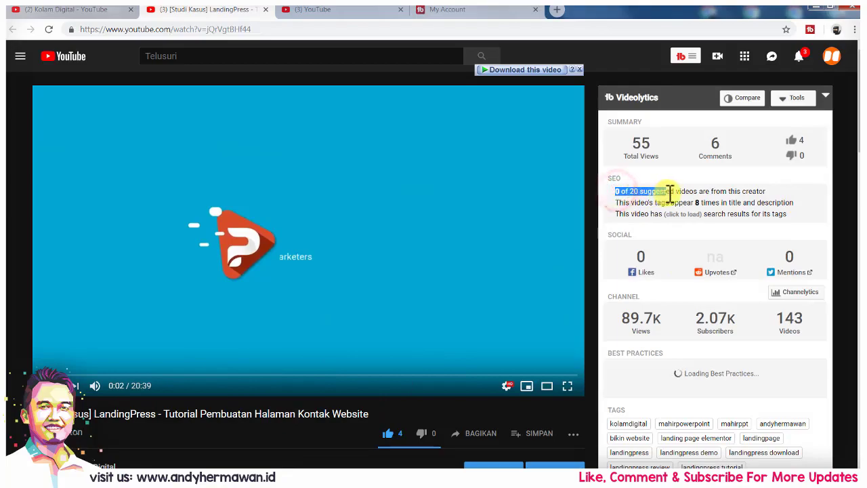
scroll(827, 274, down, 4)
scroll(703, 244, down, 3)
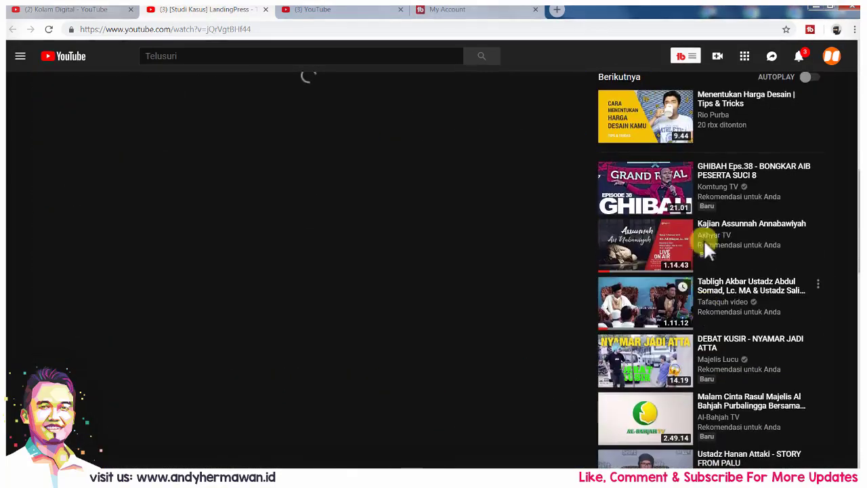
scroll(718, 190, up, 2)
scroll(729, 247, down, 1)
scroll(722, 245, down, 3)
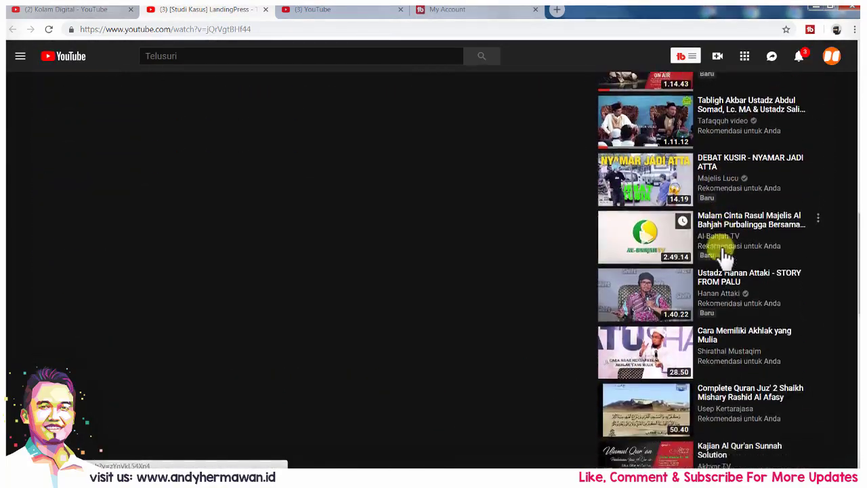
scroll(720, 292, down, 6)
scroll(722, 352, down, 1)
scroll(712, 325, up, 1)
scroll(708, 312, up, 6)
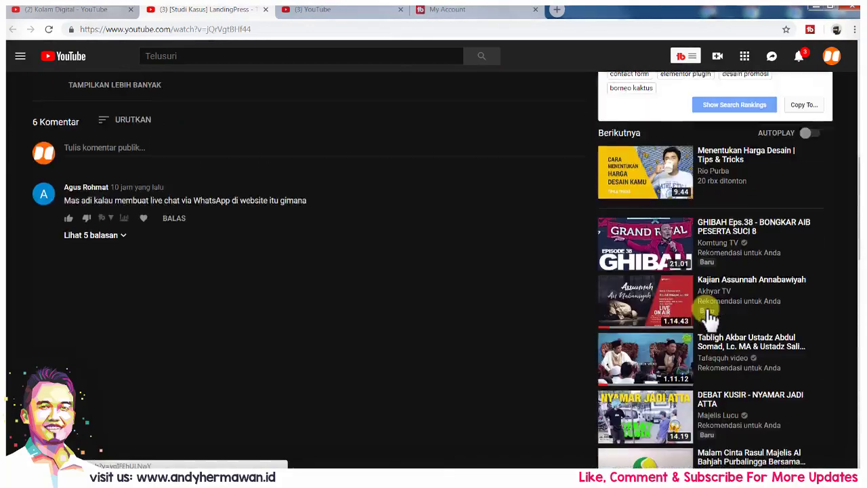
scroll(706, 308, up, 5)
scroll(707, 312, up, 3)
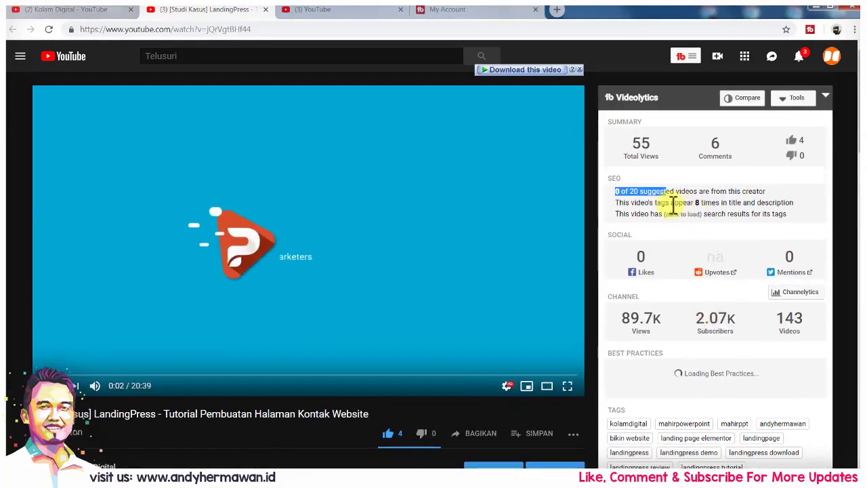
click(622, 193)
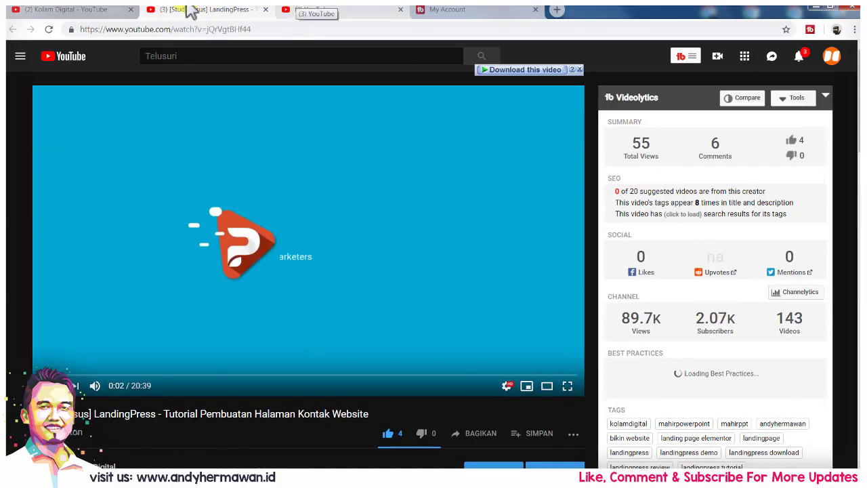
Step: Open the Play Mockup Levidio Demo video from the channel's list in a new tab
click(75, 9)
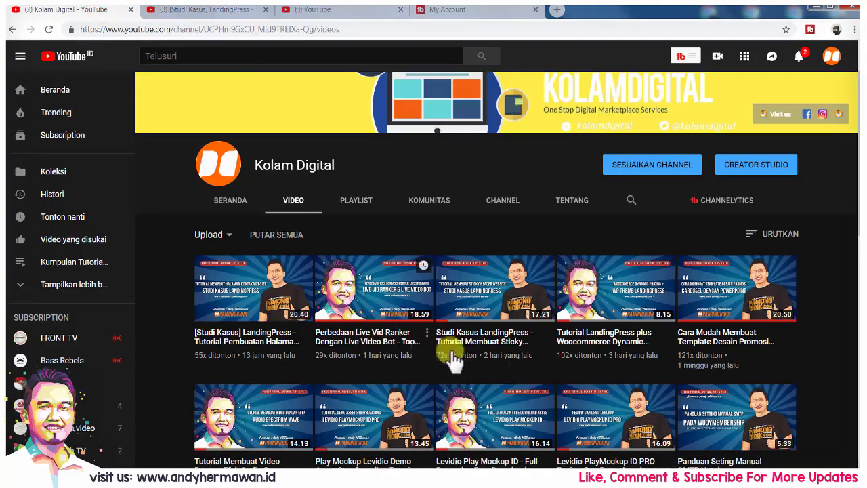
scroll(468, 312, down, 1)
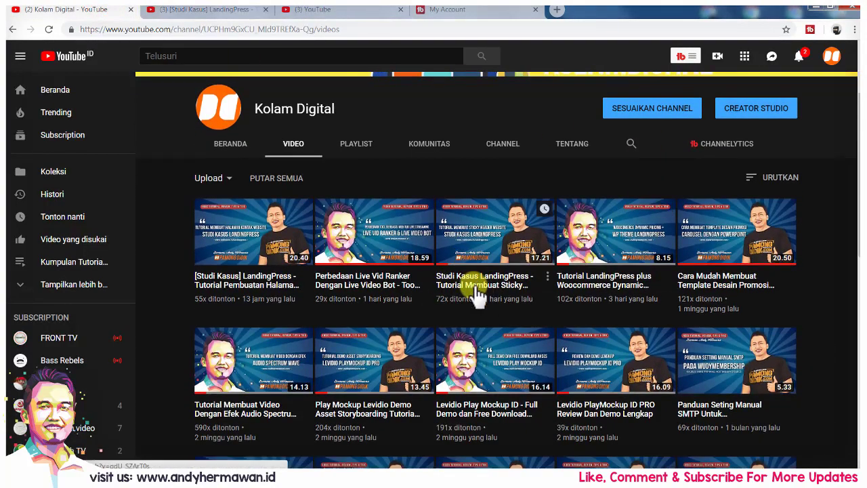
right_click(390, 269)
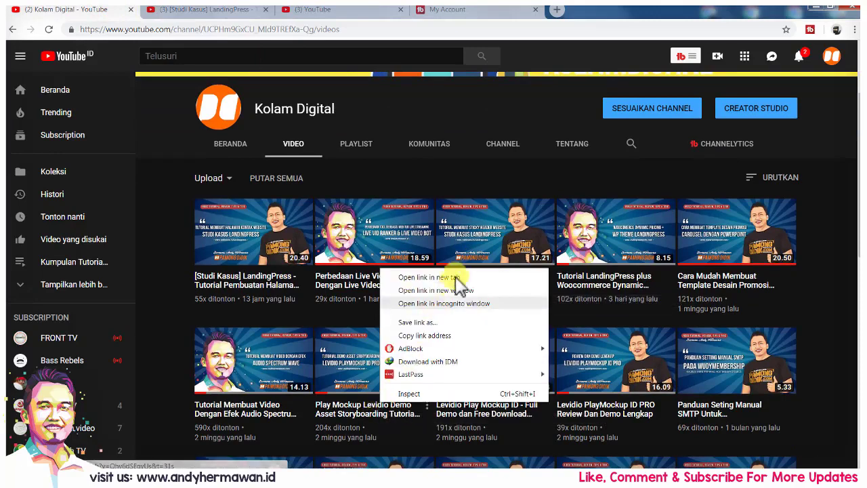
click(452, 272)
key(ctrl+3)
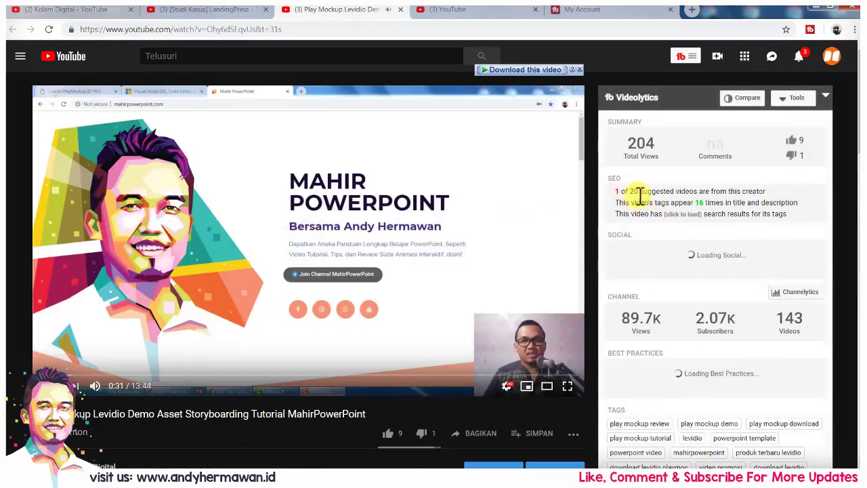
Step: Request search rankings for the LandingPress video's tags
scroll(660, 247, down, 3)
scroll(656, 266, down, 4)
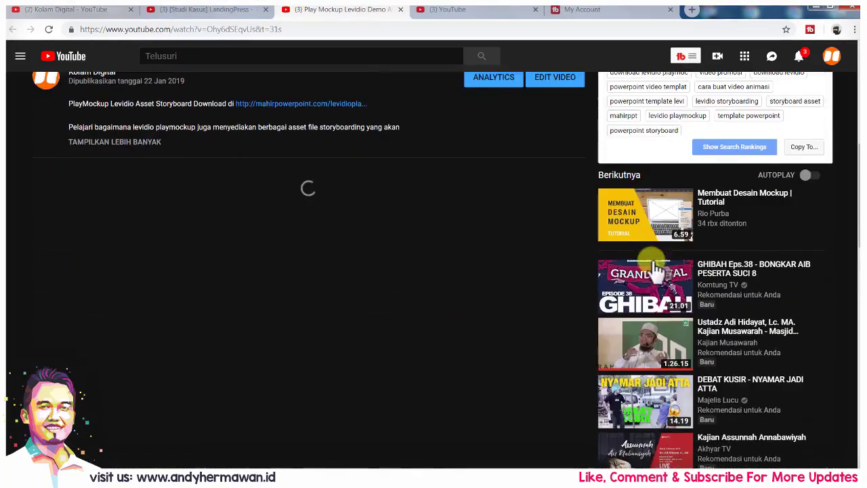
scroll(671, 274, down, 3)
scroll(768, 246, down, 2)
scroll(769, 246, down, 2)
scroll(769, 244, down, 3)
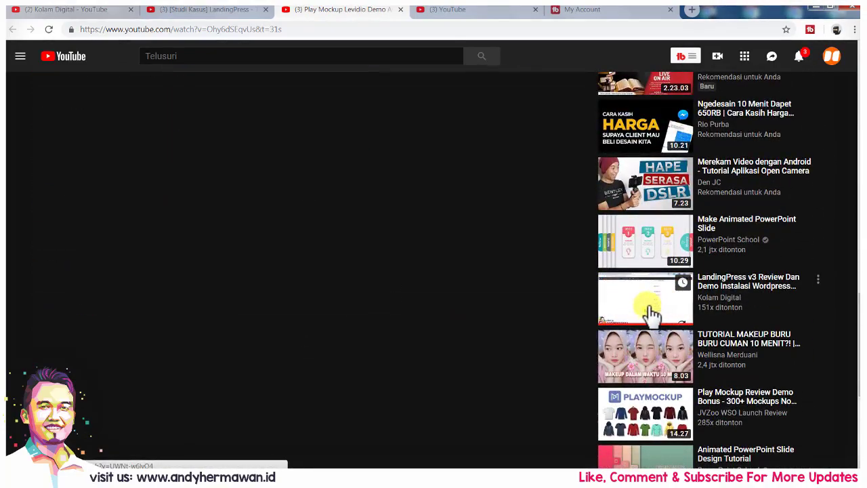
scroll(554, 293, up, 5)
scroll(542, 318, up, 5)
scroll(532, 342, up, 1)
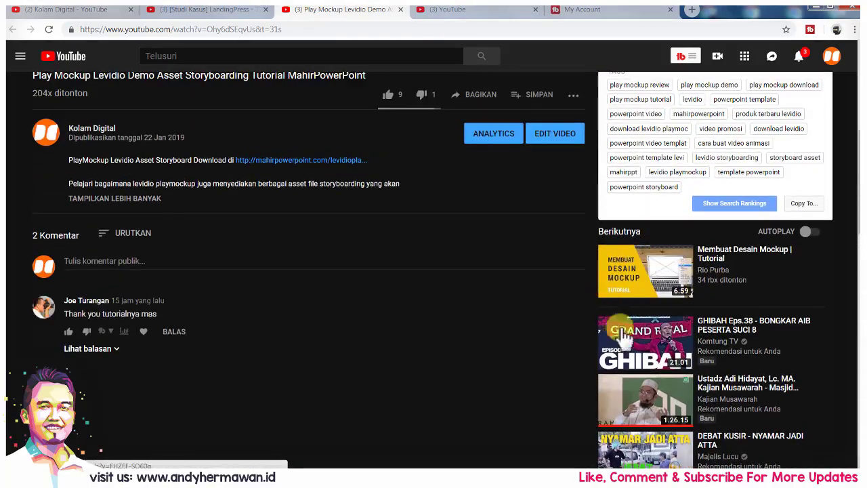
scroll(528, 346, up, 5)
scroll(529, 347, up, 1)
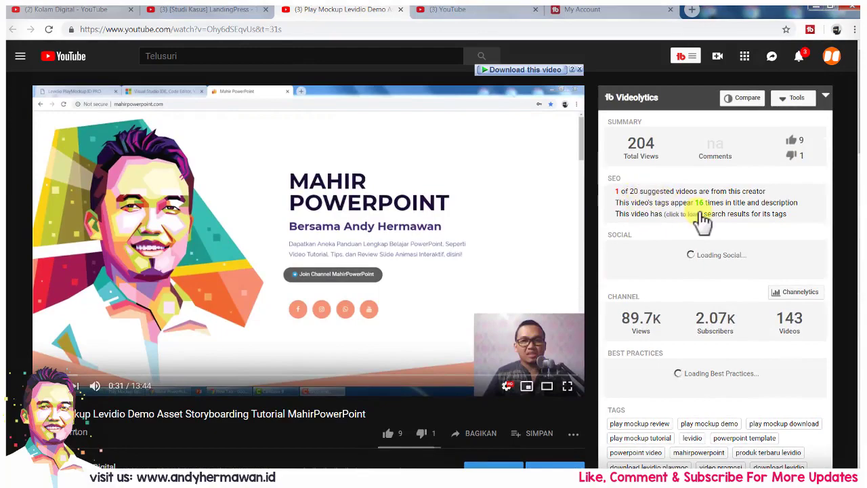
click(239, 11)
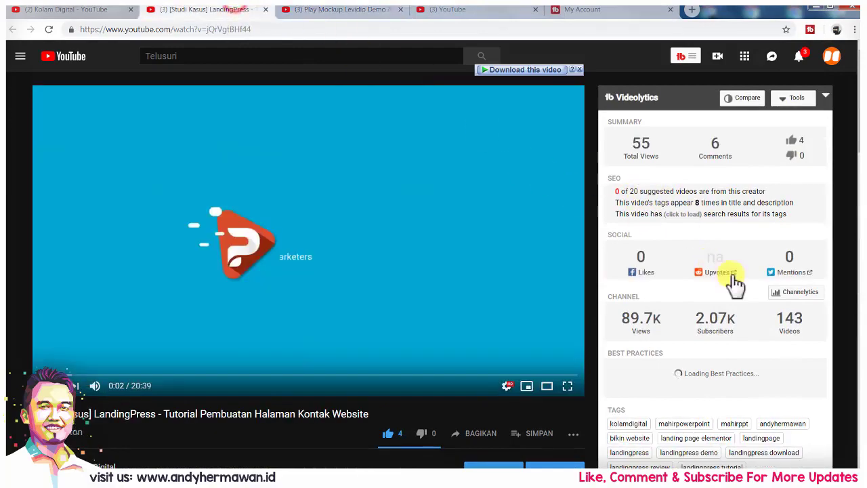
scroll(736, 280, down, 3)
click(739, 393)
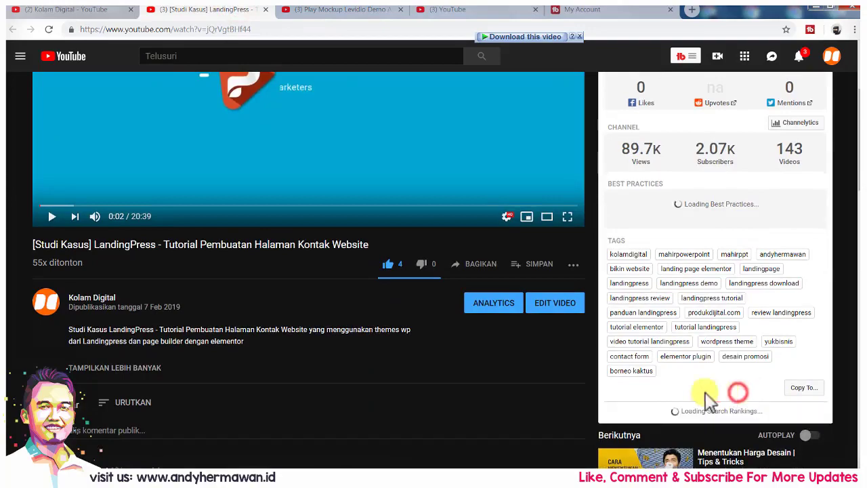
Step: Load the Play Mockup video's tag rankings, then view LandingPress's ranked tags, e.g. landingpress tutorial at 17
click(332, 12)
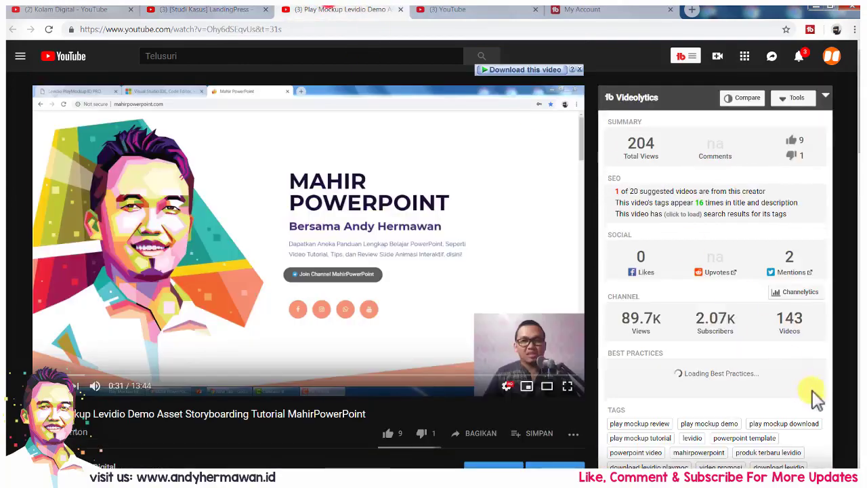
scroll(779, 380, down, 3)
click(735, 317)
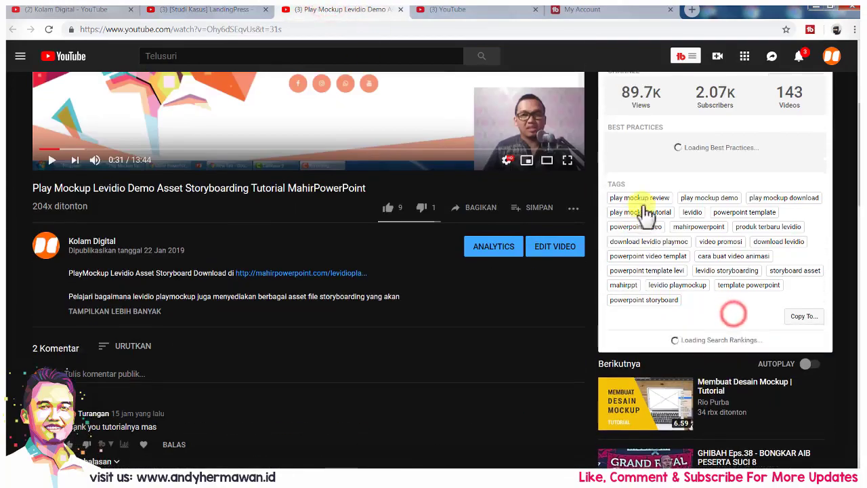
click(224, 12)
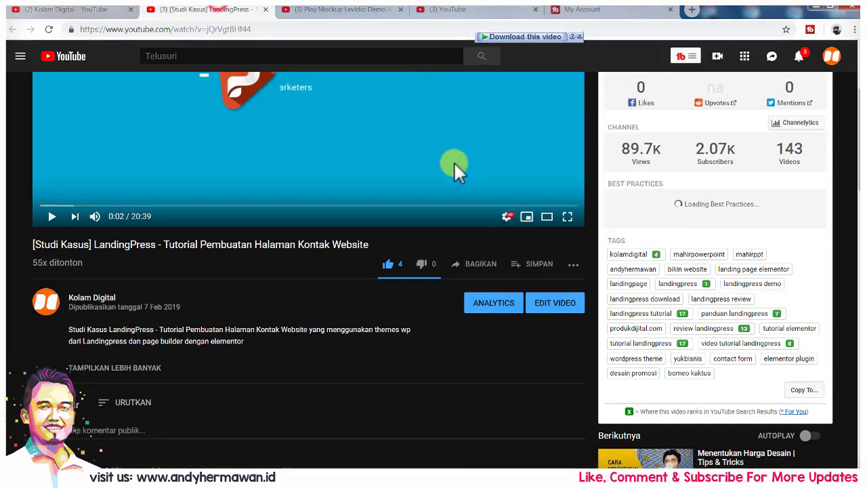
scroll(491, 230, up, 3)
scroll(660, 197, down, 3)
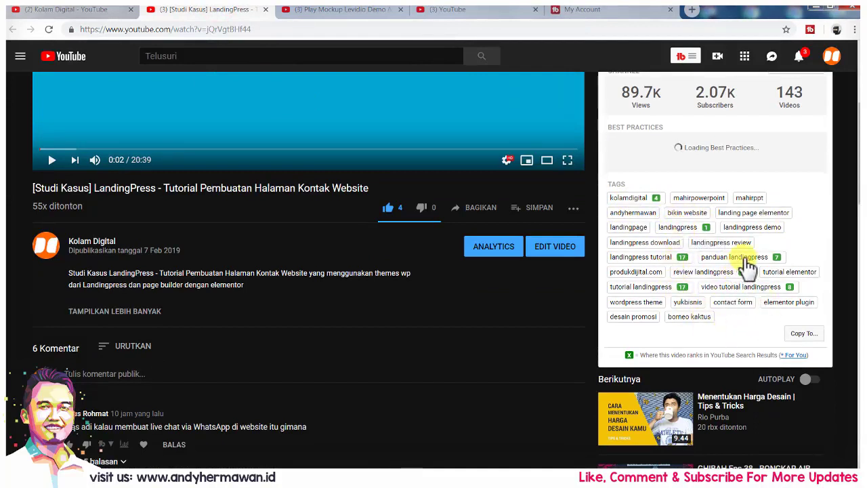
Step: Check the landingpress keyword's search results and owned count, then return to the Play Mockup tab
click(687, 228)
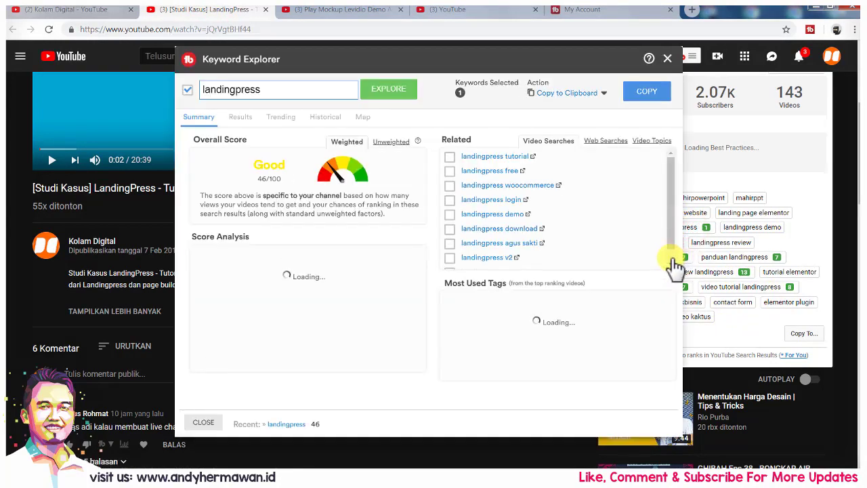
click(243, 119)
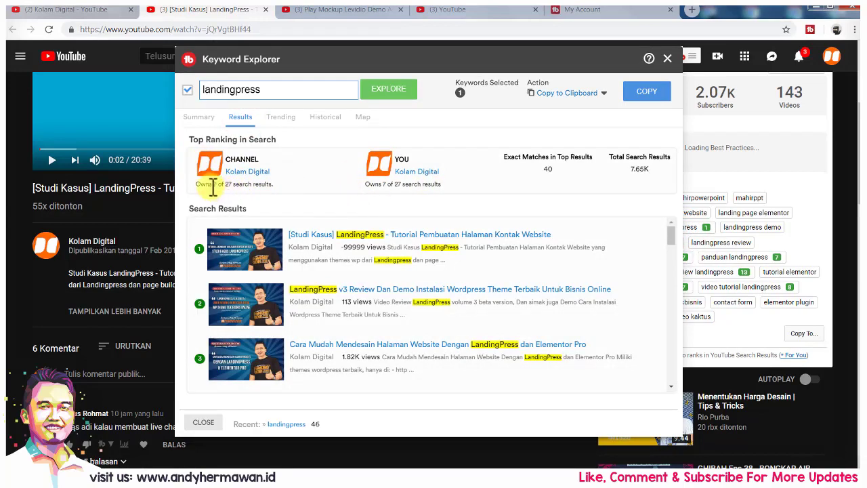
drag(209, 184, 231, 183)
scroll(437, 296, down, 3)
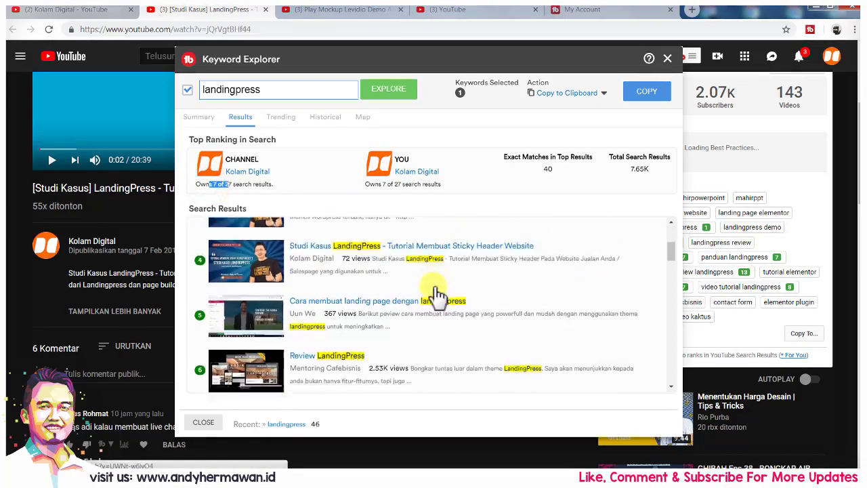
scroll(437, 296, down, 1)
scroll(437, 296, up, 5)
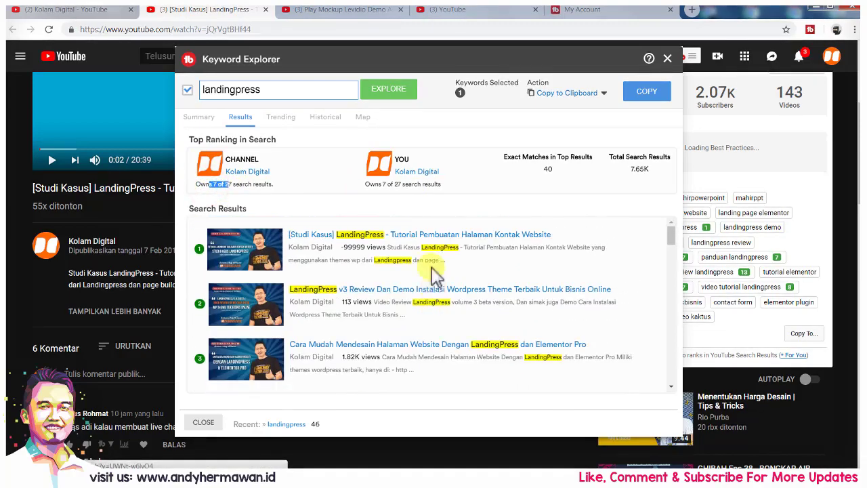
click(340, 9)
Step: Scroll the Play Mockup Levidio video page to review its TubeBuddy tag rankings
scroll(271, 158, up, 4)
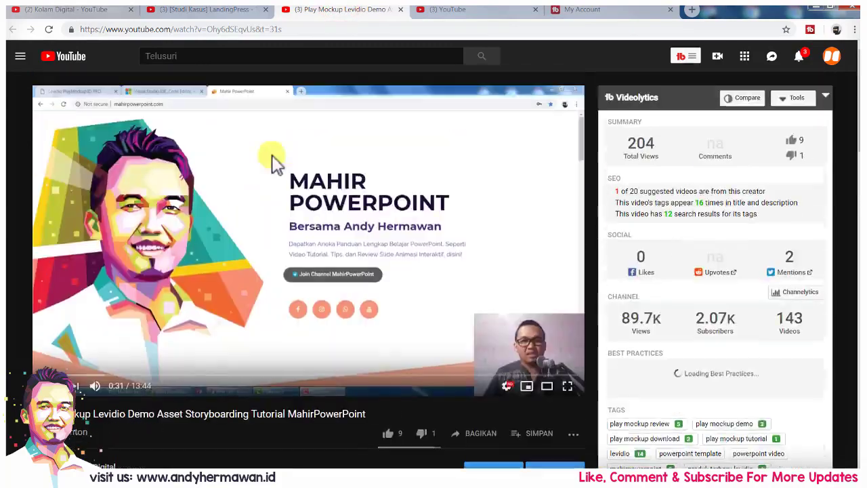
scroll(770, 287, down, 3)
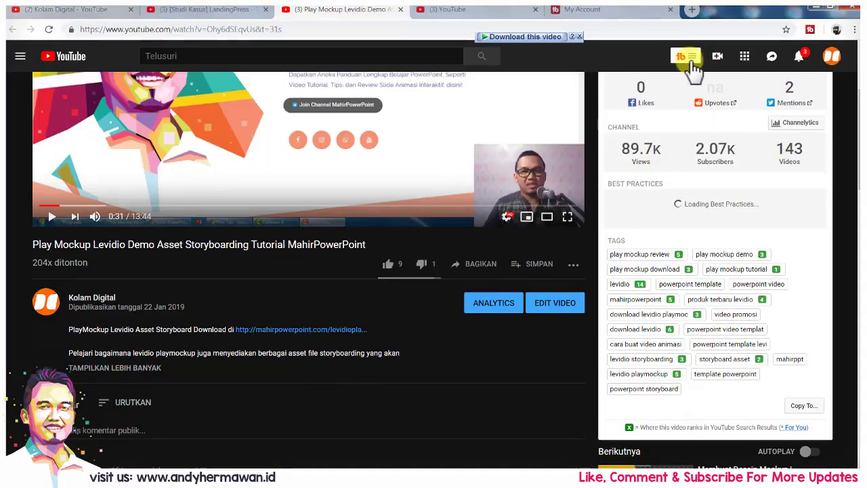
Step: Search the Keyword Explorer for 'panduan elementor'
click(688, 58)
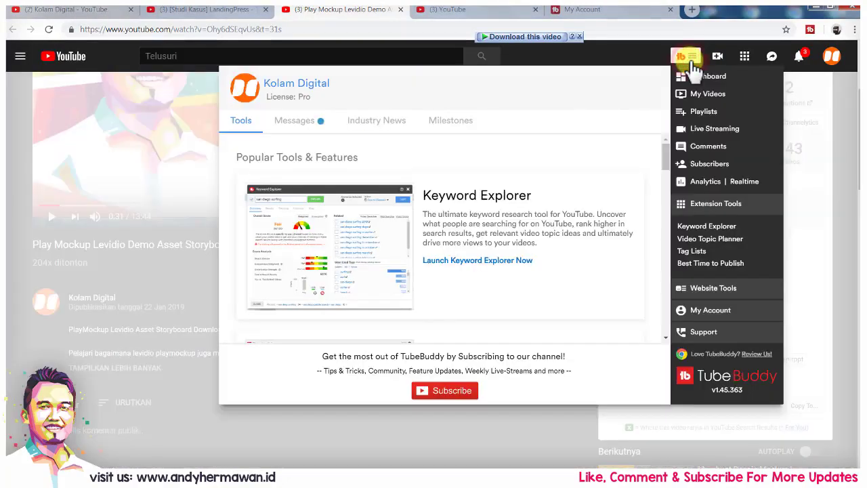
click(708, 226)
text(panduan elementor)
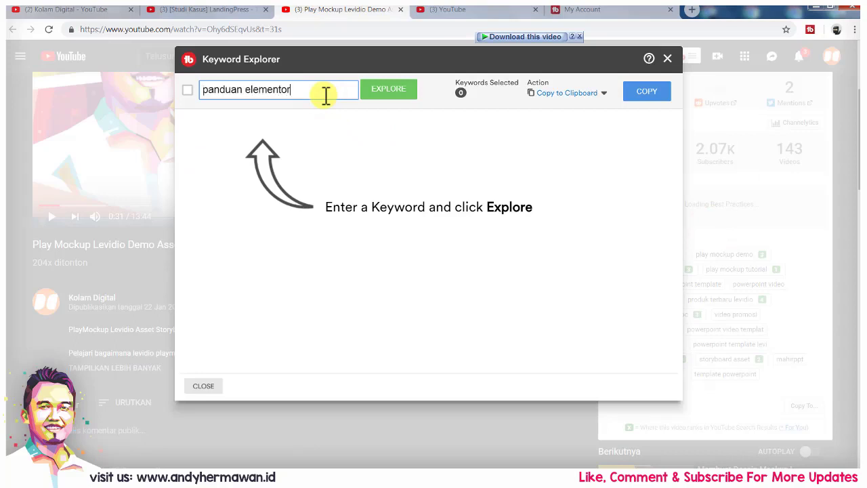
key(Return)
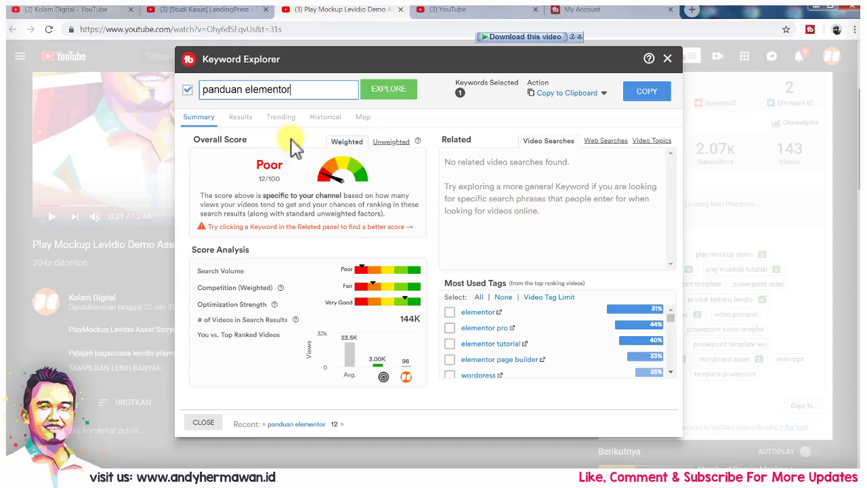
Step: Change the keyword to 'panduan landingpress', which scores Good 45/100
double_click(277, 91)
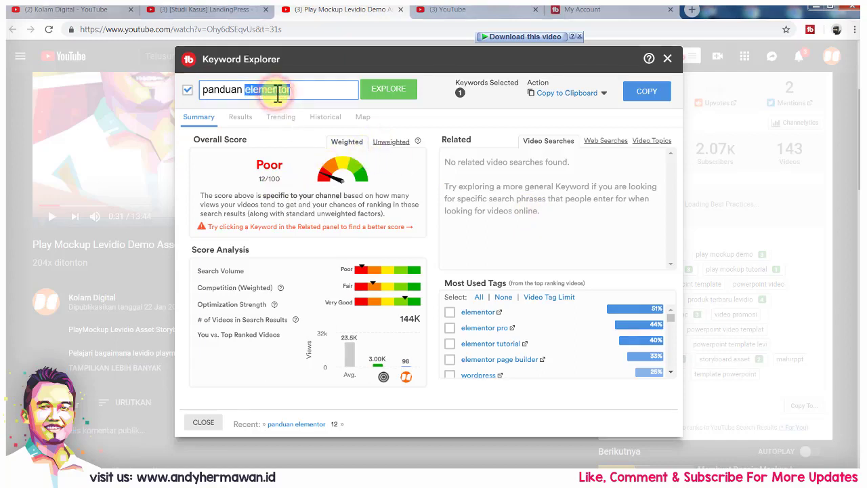
text(landing)
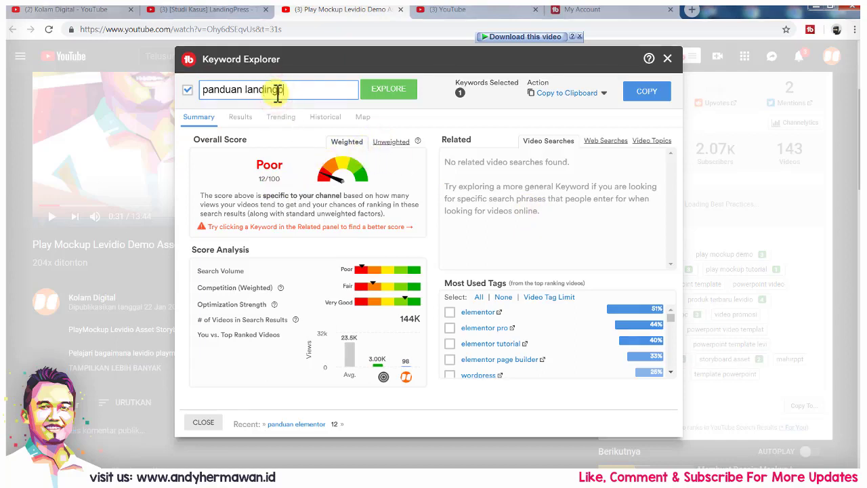
text(ss)
key(Return)
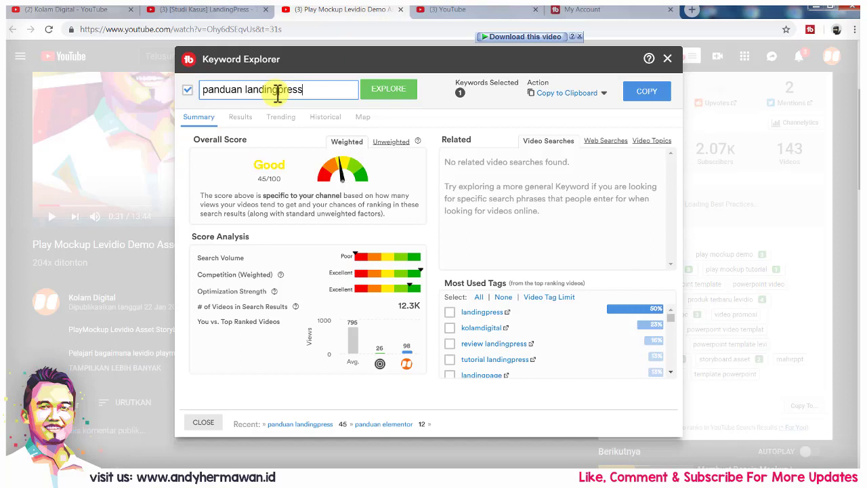
Step: Look over the TubeBuddy My Account home page
click(581, 10)
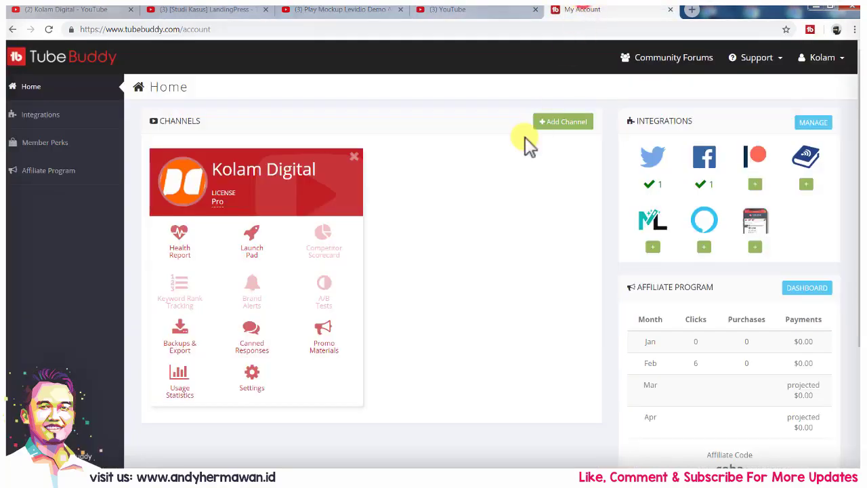
scroll(330, 163, down, 1)
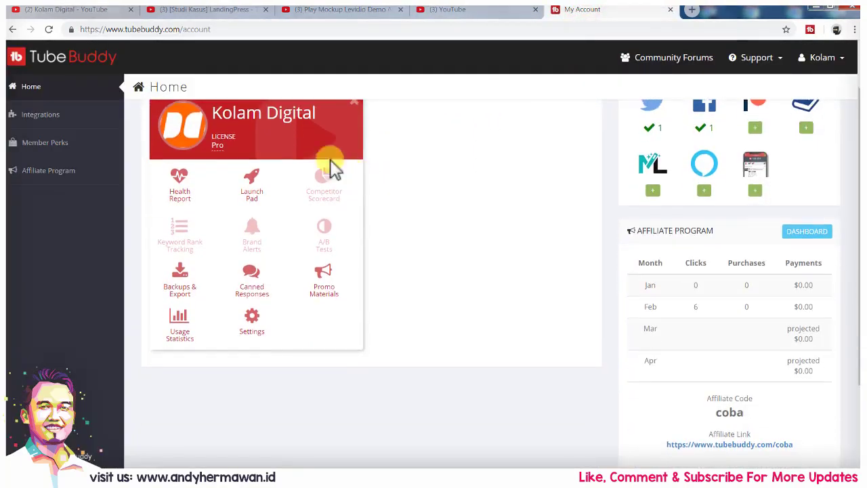
scroll(284, 177, up, 1)
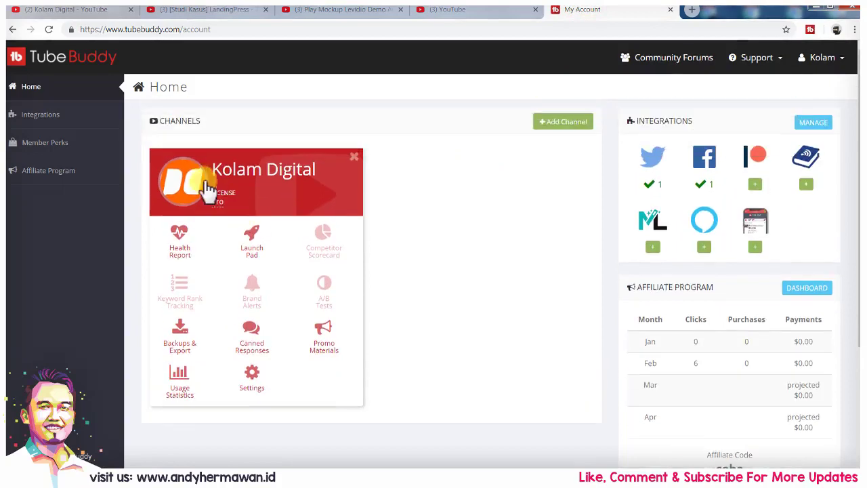
Step: Return to the LandingPress video and close the Keyword Explorer
click(459, 10)
click(218, 12)
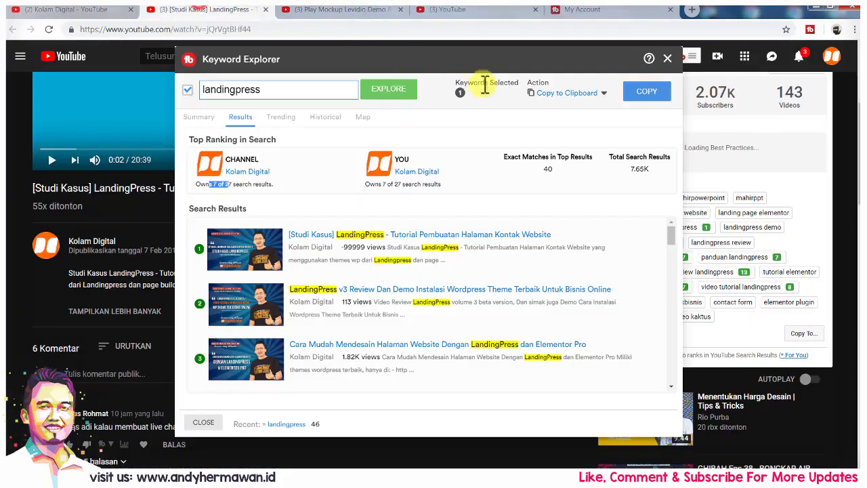
click(668, 59)
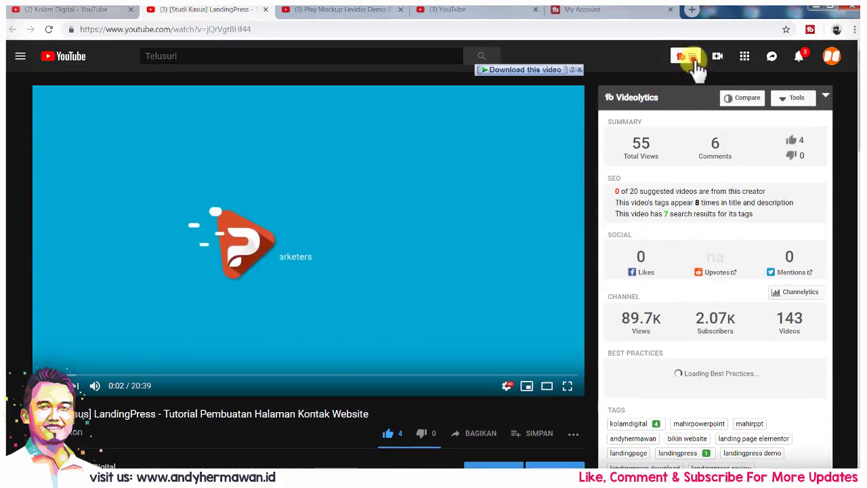
Step: Bring up the TubeBuddy menu and tools panel from the YouTube toolbar
click(685, 55)
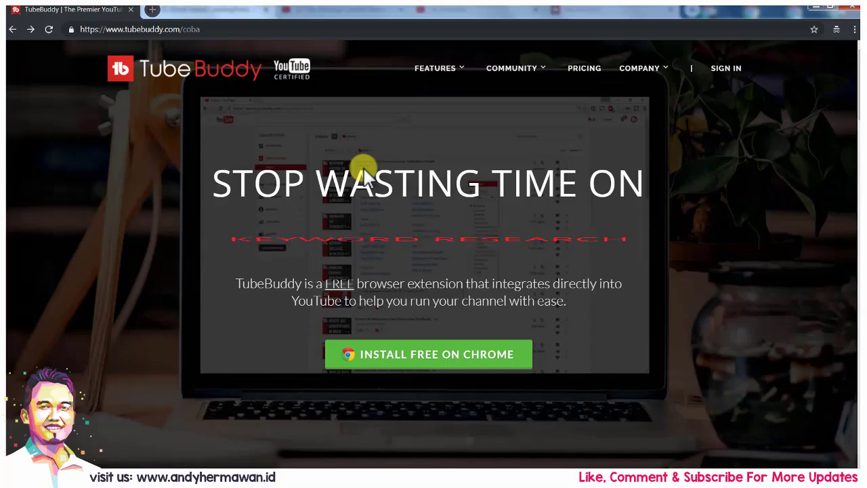
Step: Go to the Pricing page from the tubebuddy.com top navigation
click(590, 68)
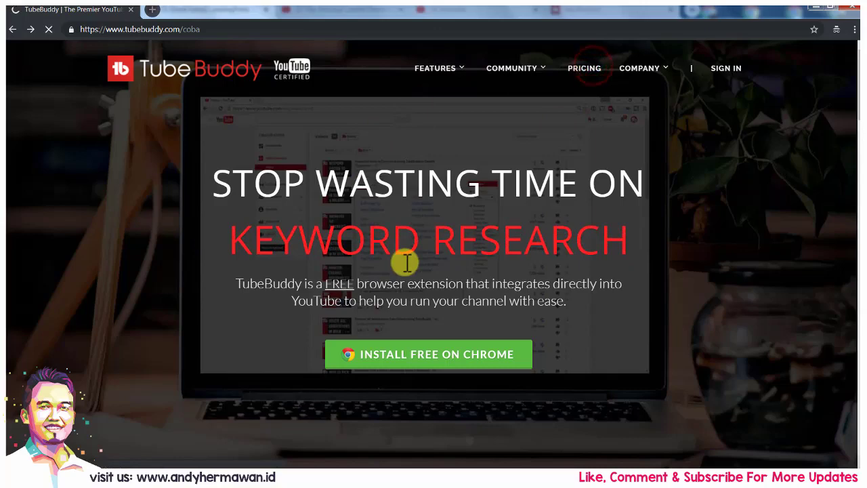